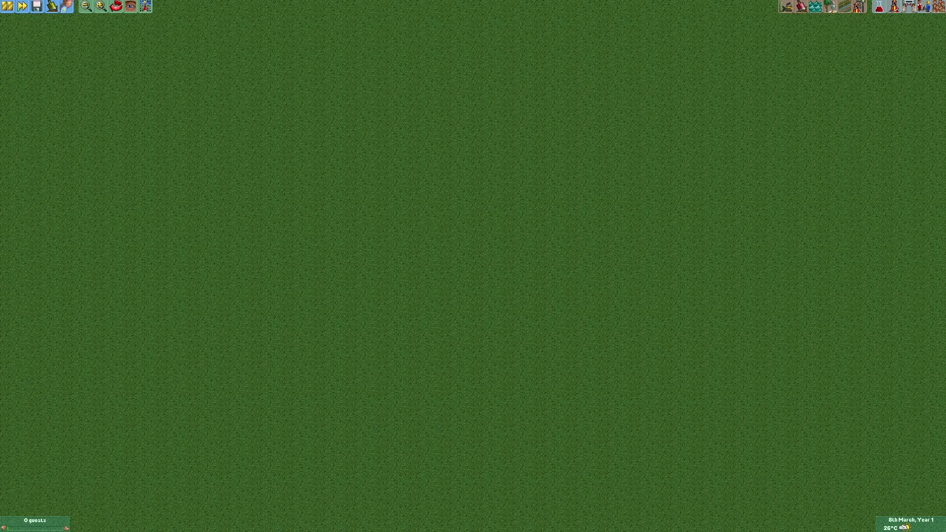
Lower a diagonal line of grass tiles into a one-tile-wide trench, extending it one more tile.
{"action": "key", "text": "F1"}
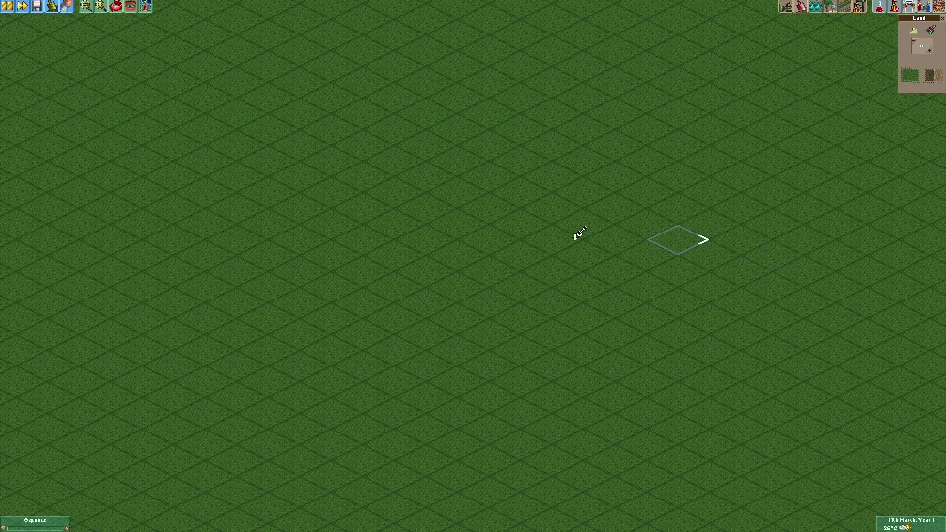
{"action": "mouse_move", "coordinate": [431, 231]}
{"action": "left_mouse_down"}
{"action": "mouse_move", "coordinate": [427, 255]}
{"action": "mouse_move", "coordinate": [556, 311]}
{"action": "left_mouse_up"}
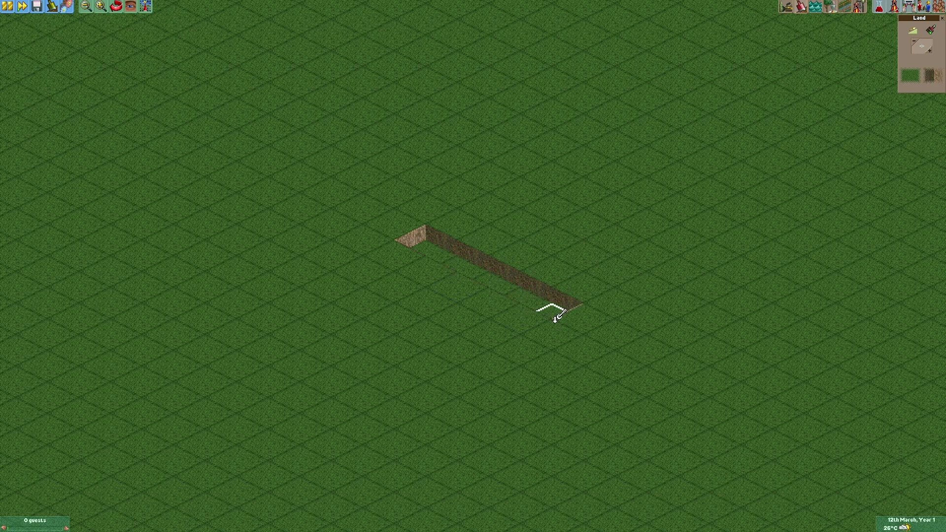
{"action": "mouse_move", "coordinate": [394, 221]}
{"action": "left_mouse_down"}
{"action": "mouse_move", "coordinate": [394, 232]}
{"action": "mouse_move", "coordinate": [365, 227]}
{"action": "left_mouse_up"}
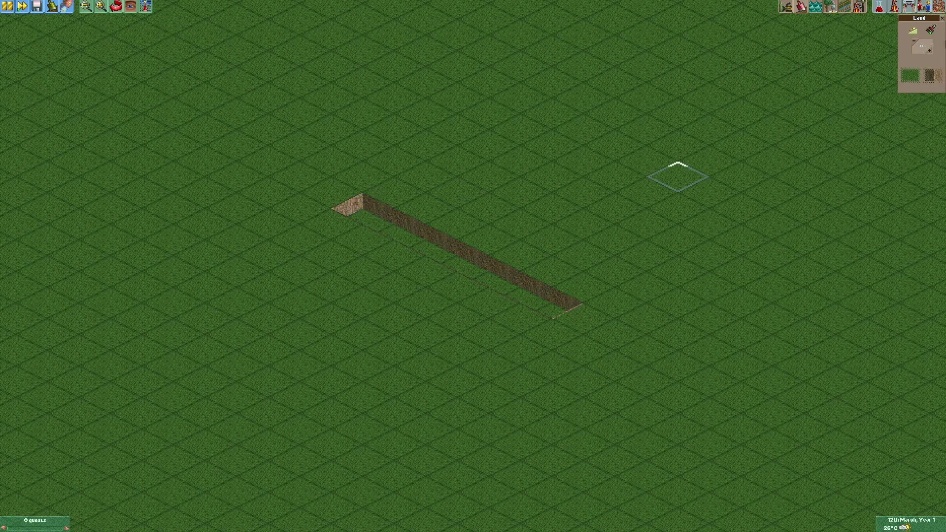
Raise water into the trench using a 7-tile water tool area.
{"action": "left_click", "coordinate": [816, 9]}
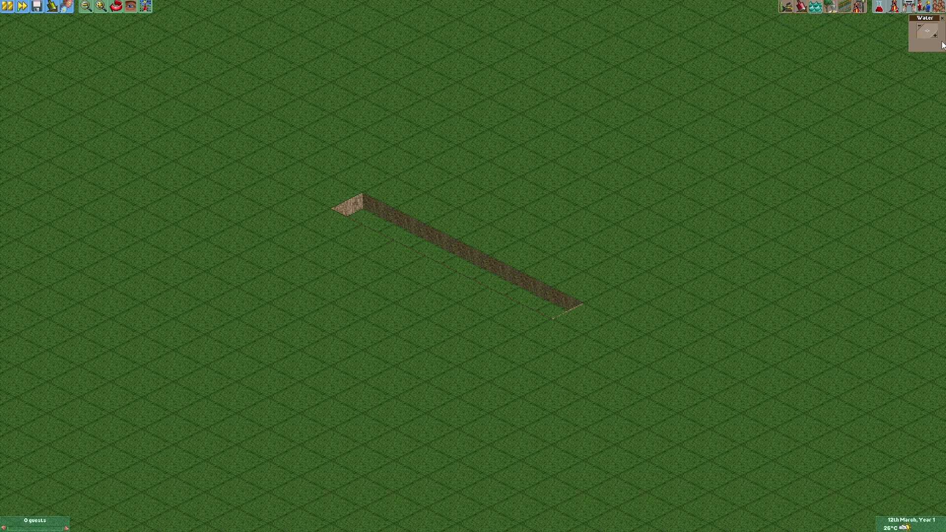
{"action": "left_click", "coordinate": [928, 35]}
{"action": "type", "text": "7"}
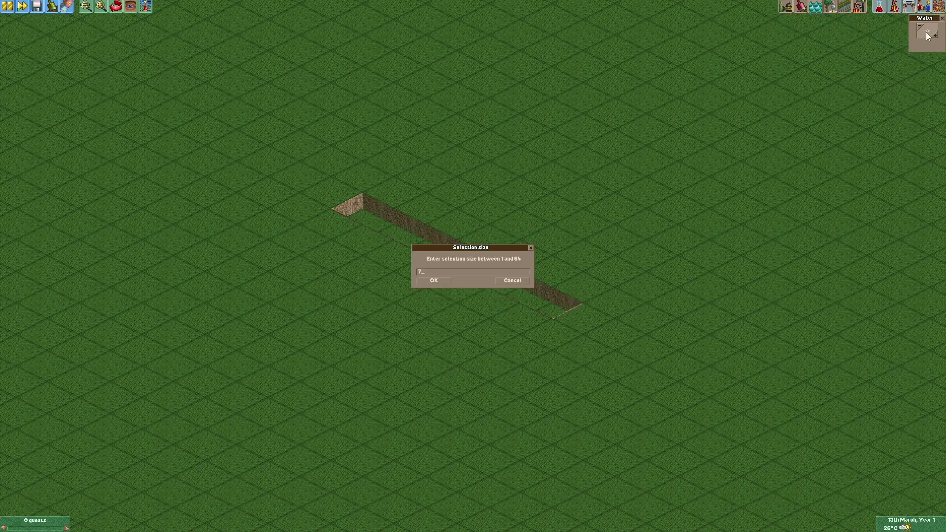
{"action": "key", "text": "Return"}
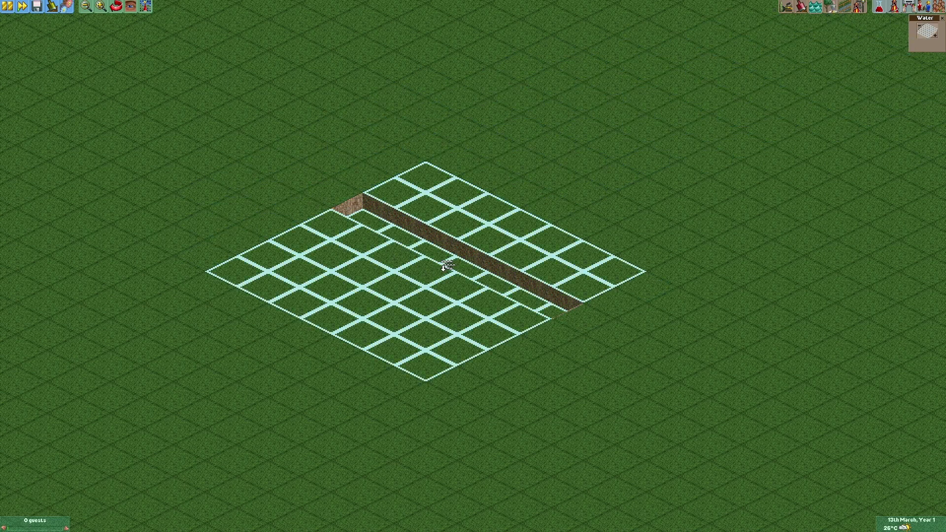
{"action": "left_click", "coordinate": [439, 254]}
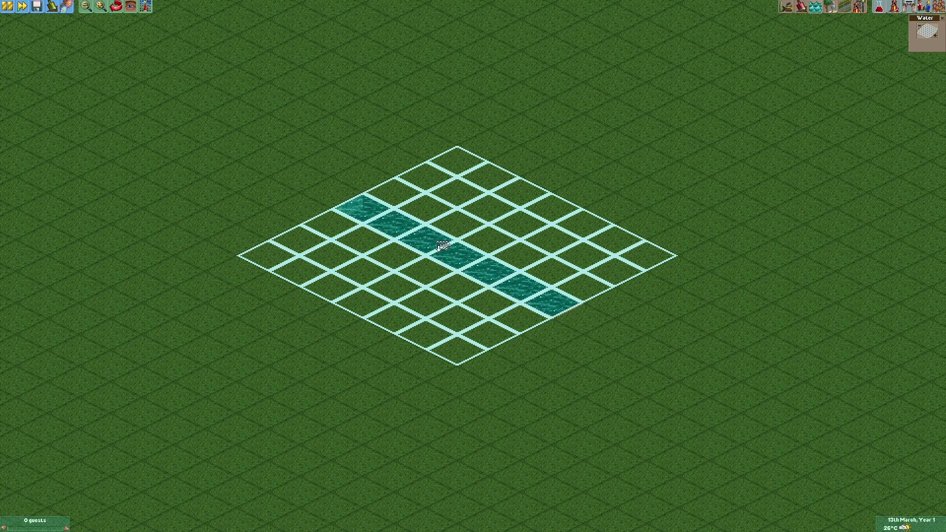
{"action": "key", "text": "Escape"}
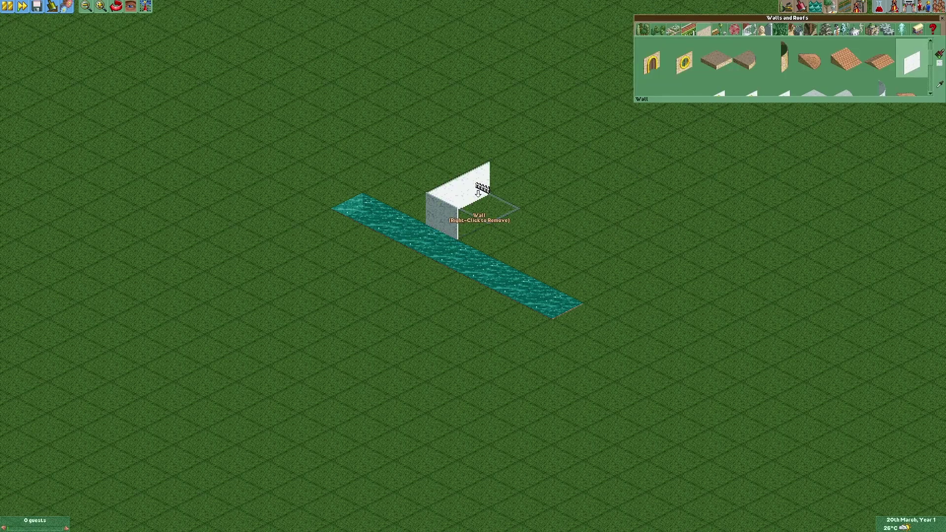
Place a plain white wall and arched-window walls around the building, including the front-right.
{"action": "left_click", "coordinate": [525, 222]}
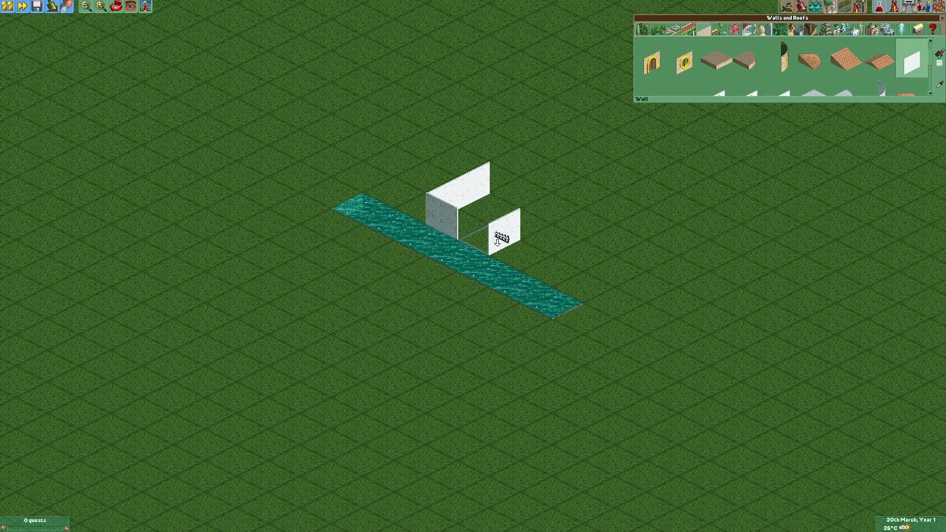
{"action": "left_click", "coordinate": [818, 78]}
{"action": "scroll", "coordinate": [826, 72], "scroll_direction": "down", "scroll_amount": 3}
{"action": "scroll", "coordinate": [832, 79], "scroll_direction": "down", "scroll_amount": 4}
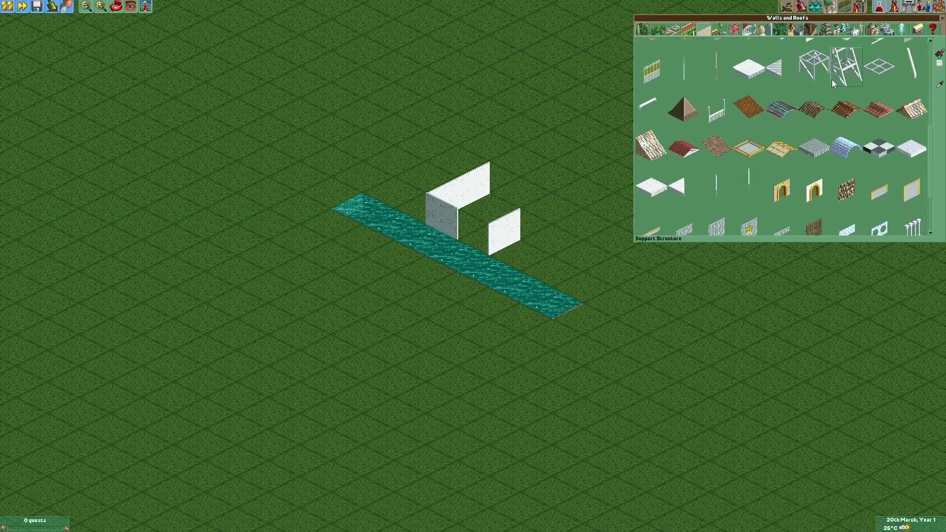
{"action": "scroll", "coordinate": [831, 79], "scroll_direction": "down", "scroll_amount": 2}
{"action": "left_click", "coordinate": [781, 220]}
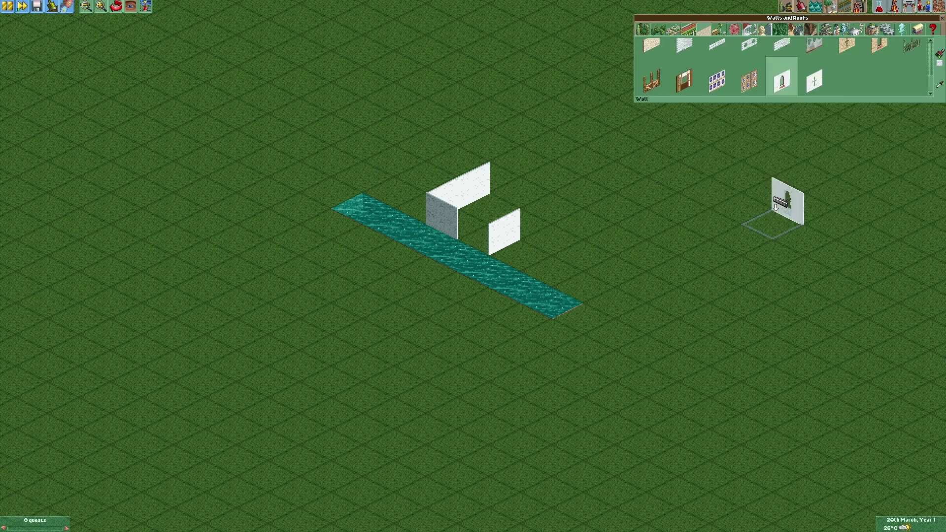
{"action": "left_click", "coordinate": [481, 233]}
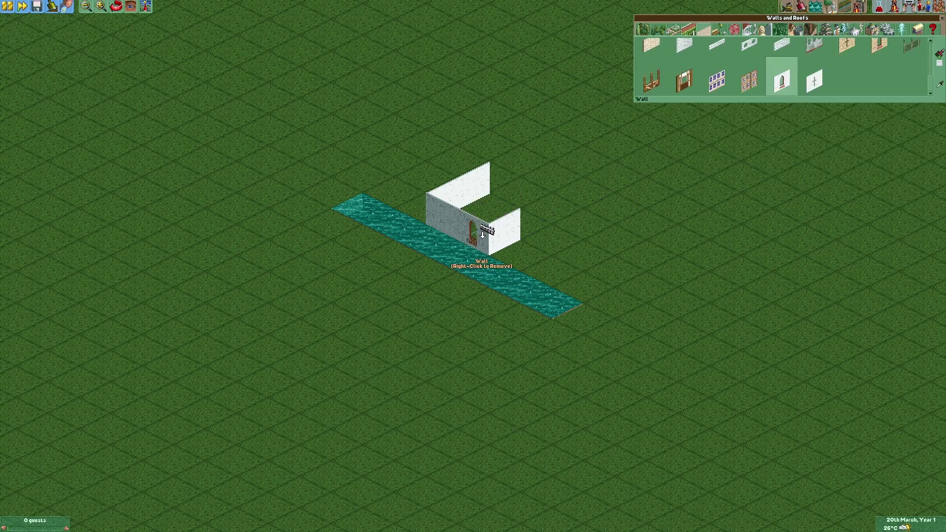
{"action": "left_click", "coordinate": [504, 189]}
{"action": "left_click", "coordinate": [534, 216]}
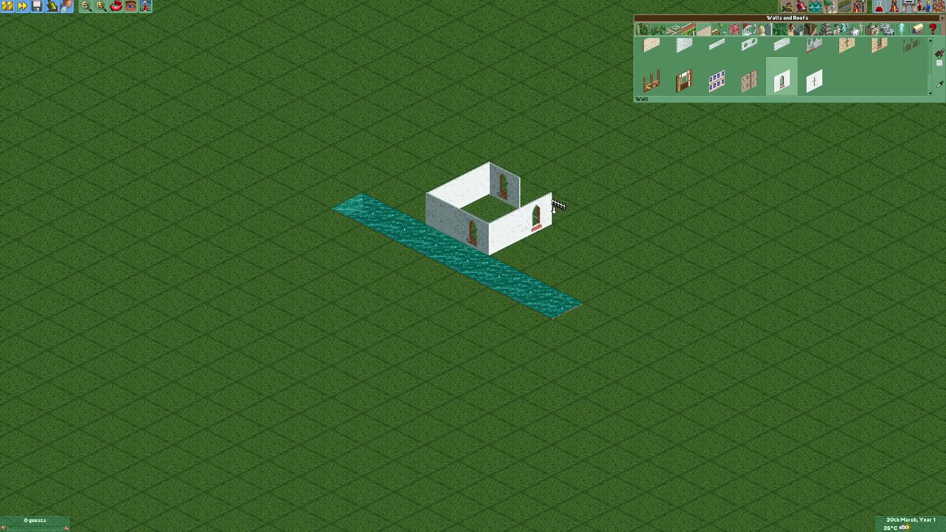
Place a coloured tall doorway at the back-right, then remove it again.
{"action": "left_click", "coordinate": [825, 77]}
{"action": "left_click", "coordinate": [939, 70]}
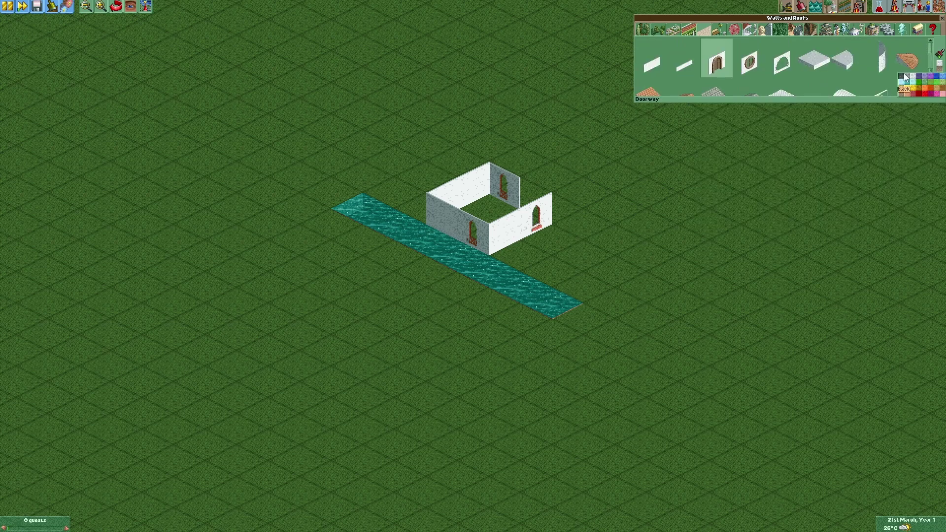
{"action": "left_click", "coordinate": [908, 74]}
{"action": "left_click", "coordinate": [871, 96]}
{"action": "left_click", "coordinate": [550, 191]}
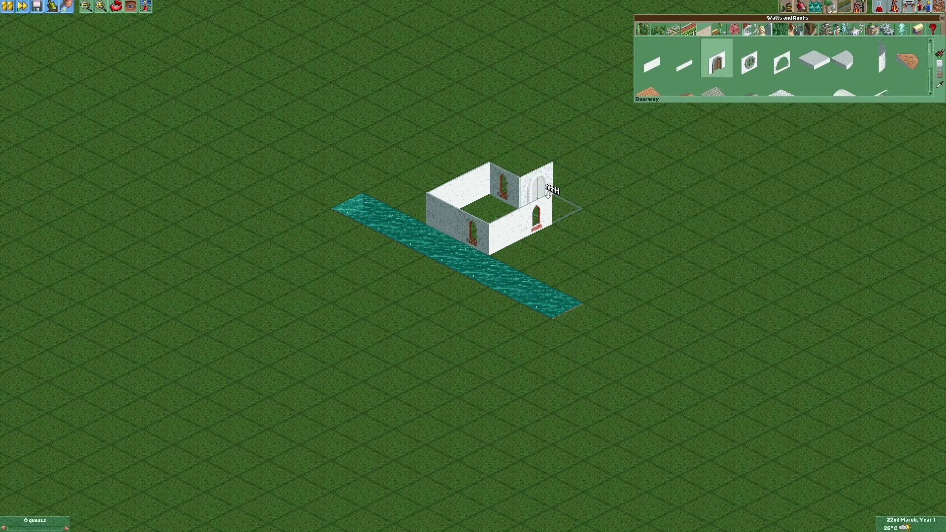
{"action": "right_click", "coordinate": [551, 192]}
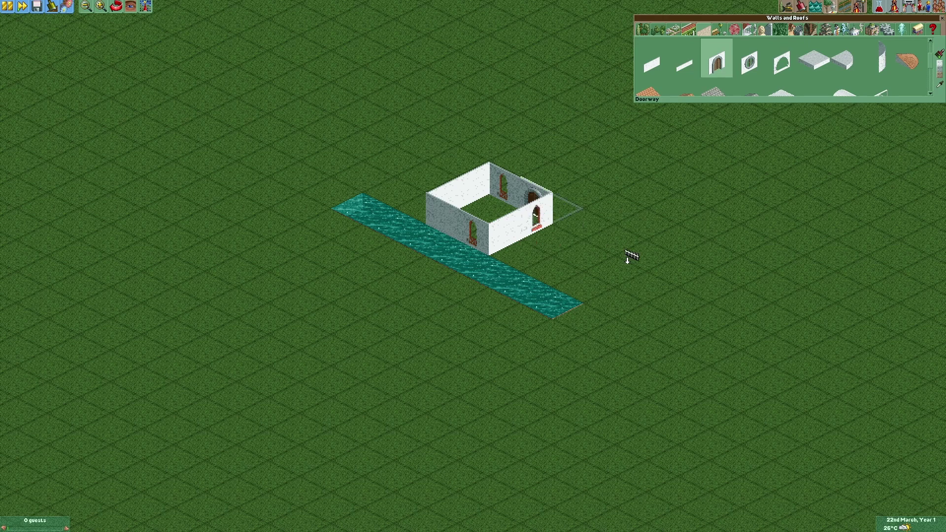
{"action": "scroll", "coordinate": [784, 71], "scroll_direction": "down", "scroll_amount": 3}
{"action": "left_click", "coordinate": [880, 59]}
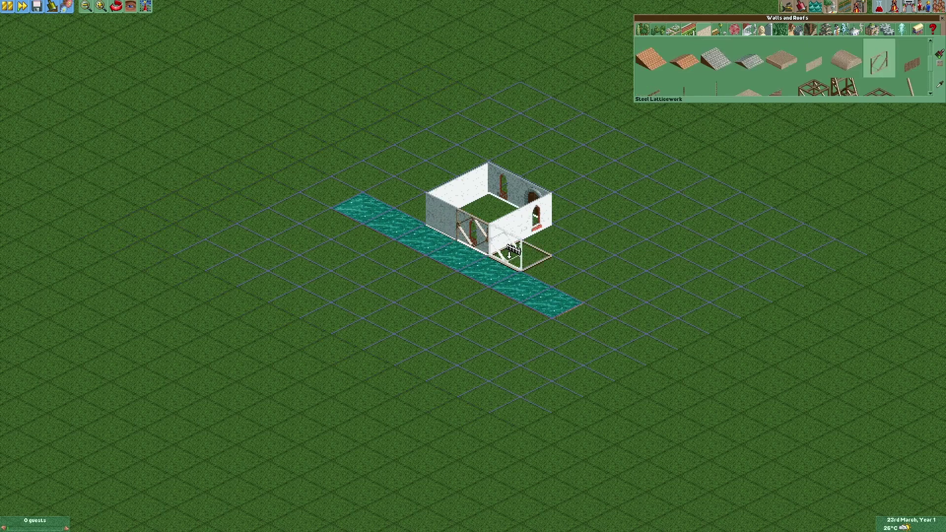
Add timber X-bracing along the front-right wall and the right side of the building.
{"action": "left_click", "coordinate": [510, 251]}
{"action": "left_click", "coordinate": [539, 229]}
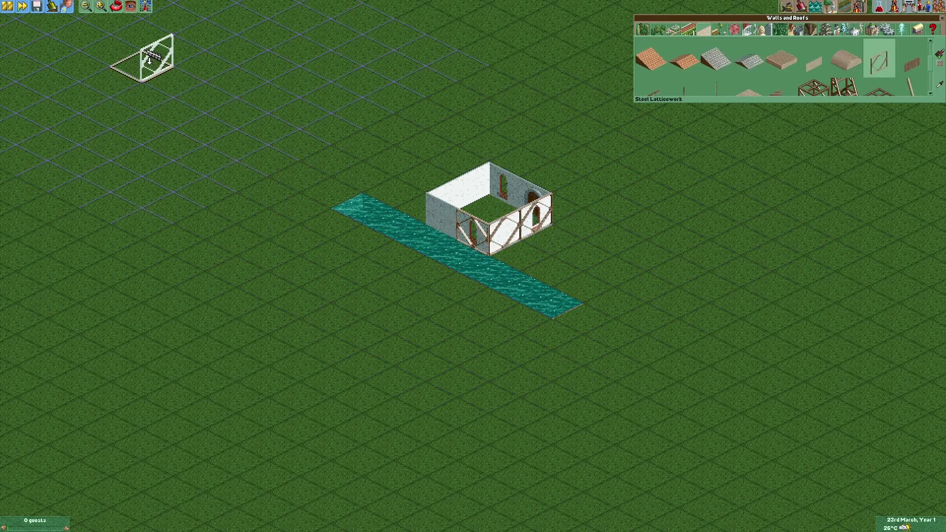
{"action": "left_click", "coordinate": [117, 6]}
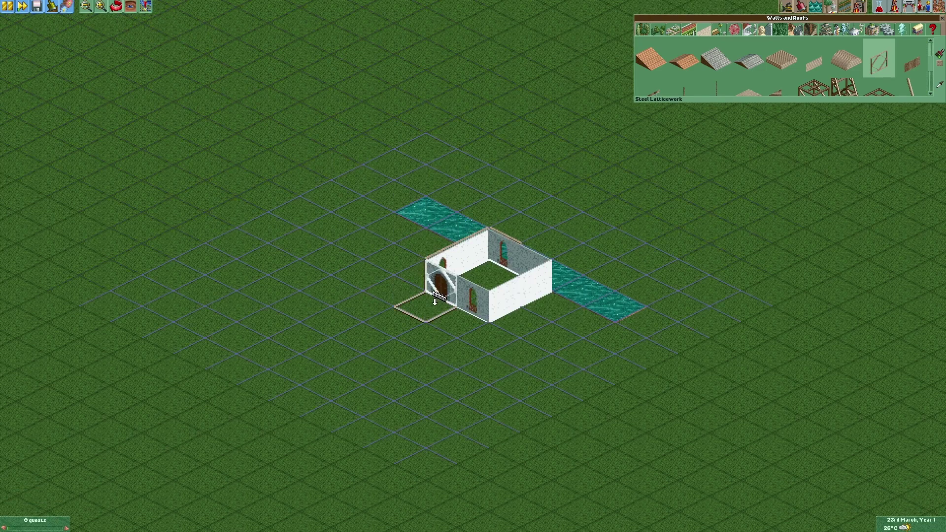
{"action": "left_click", "coordinate": [466, 303]}
{"action": "left_click", "coordinate": [510, 311]}
{"action": "left_click", "coordinate": [547, 296]}
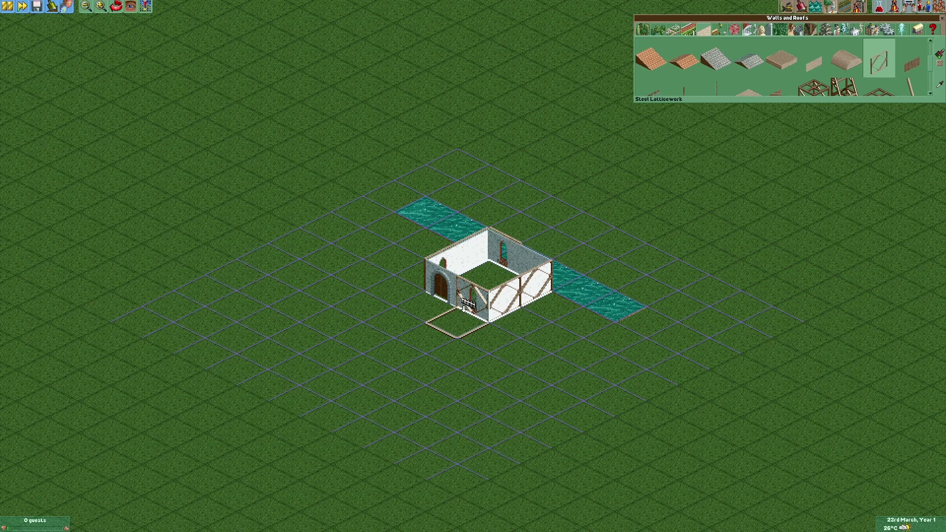
Turn on an option from the Cheats menu.
{"action": "key", "text": "Return"}
{"action": "left_click", "coordinate": [66, 7]}
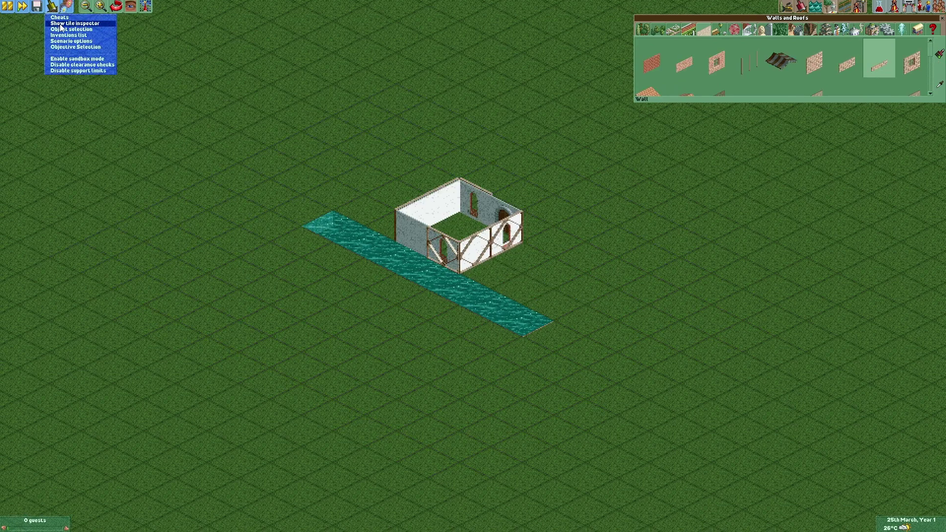
{"action": "left_click", "coordinate": [67, 64]}
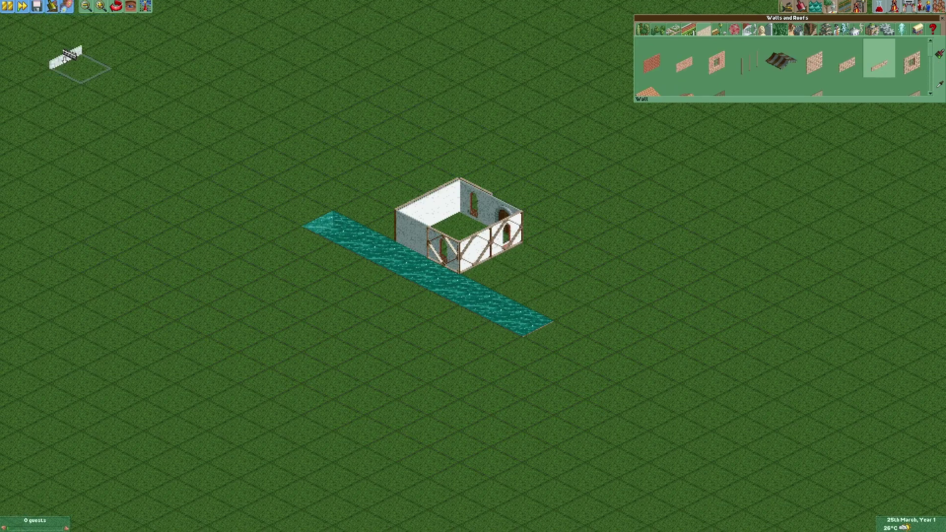
Add timber latticework to the front-left and right-front walls, viewing each side.
{"action": "left_click", "coordinate": [444, 255]}
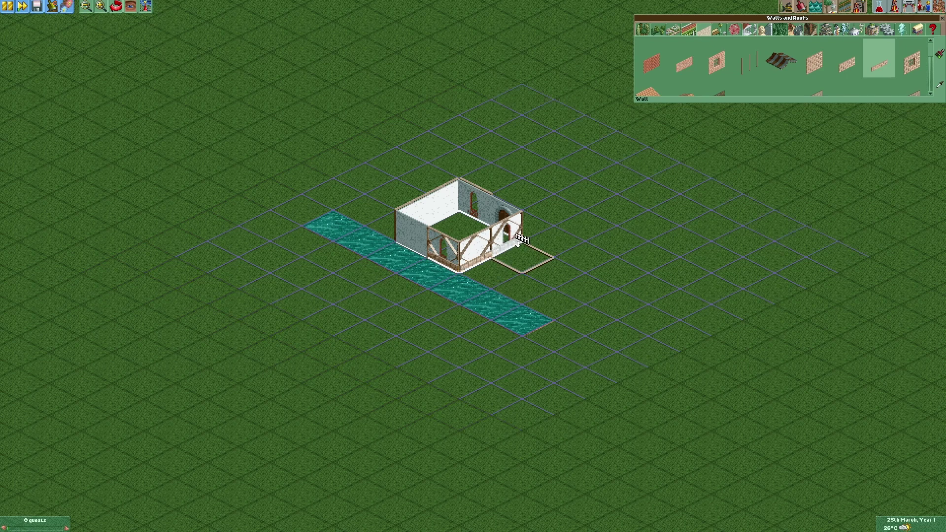
{"action": "left_click", "coordinate": [116, 7]}
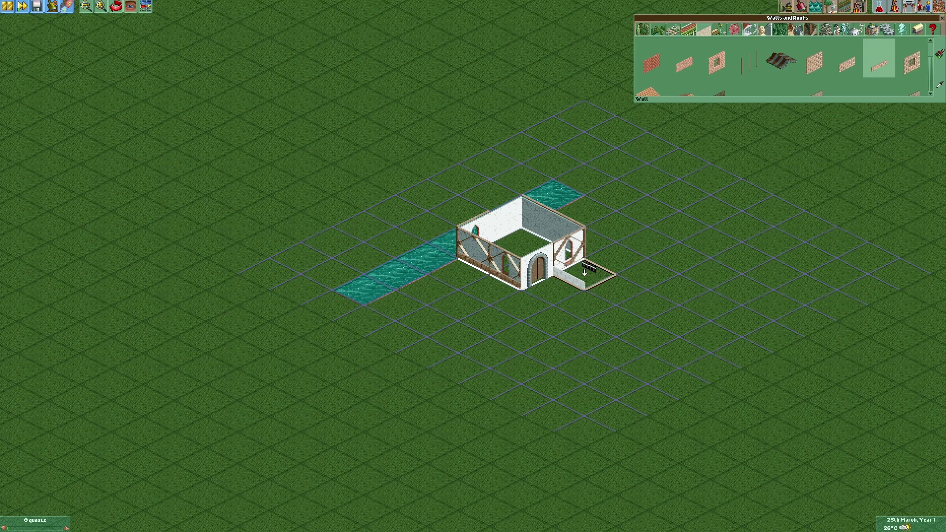
{"action": "left_click", "coordinate": [573, 275]}
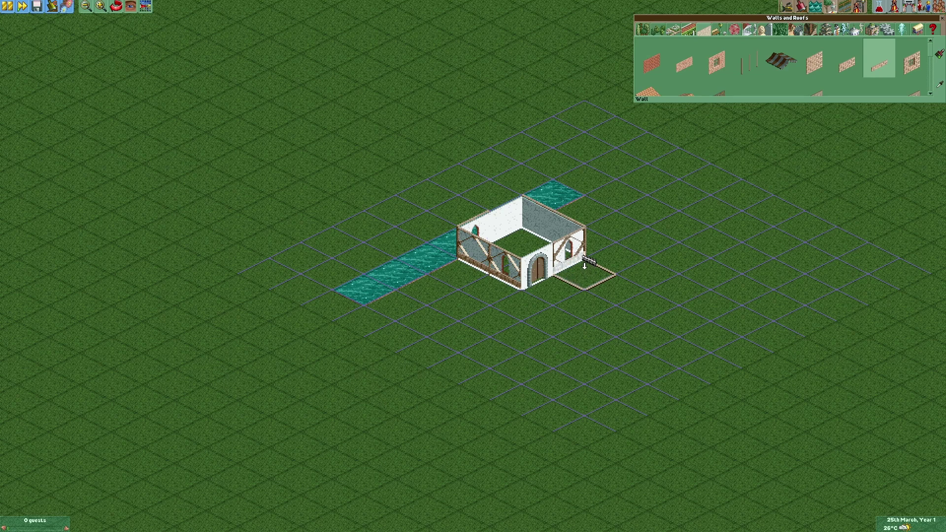
{"action": "left_click", "coordinate": [116, 6]}
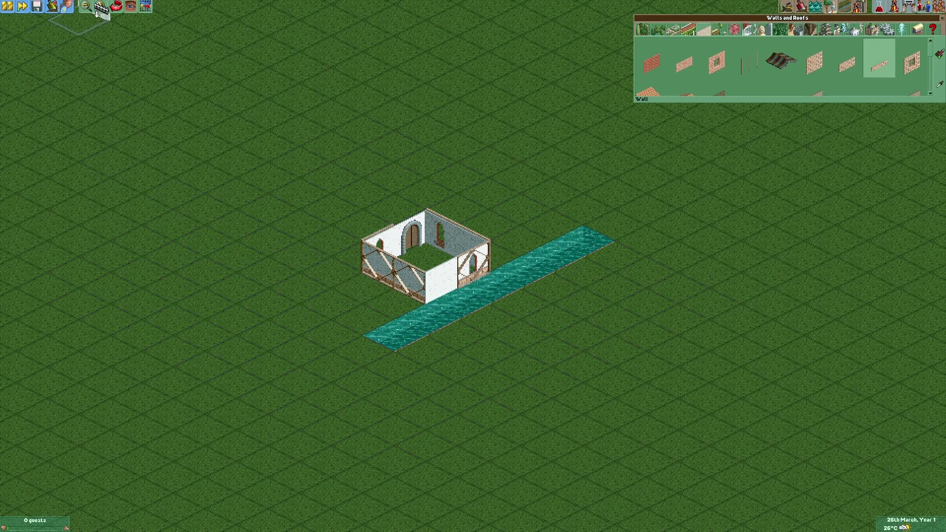
{"action": "left_click", "coordinate": [118, 6]}
In the Tile Inspector, reorder the plain Wall and Steel Latticework elements on the neighbouring tile.
{"action": "key", "text": "ctrl+t"}
{"action": "left_click", "coordinate": [500, 275]}
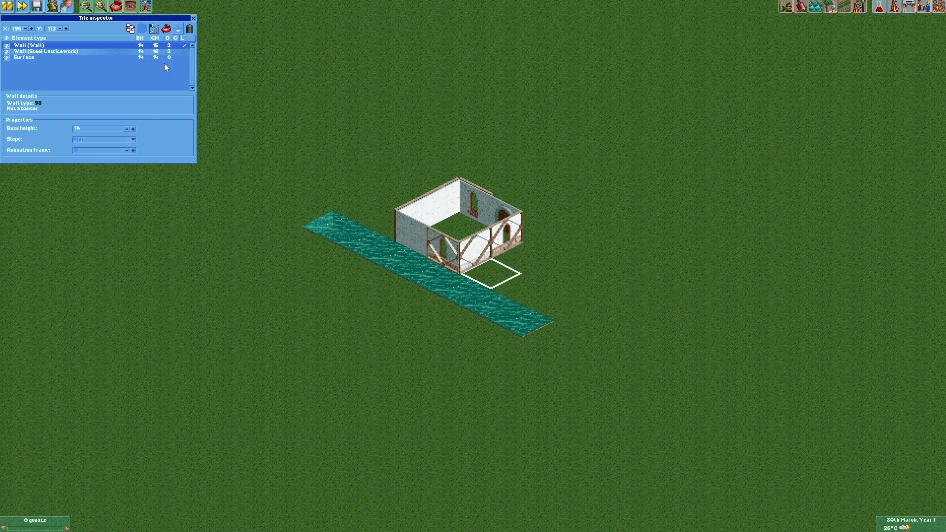
{"action": "left_click", "coordinate": [141, 58]}
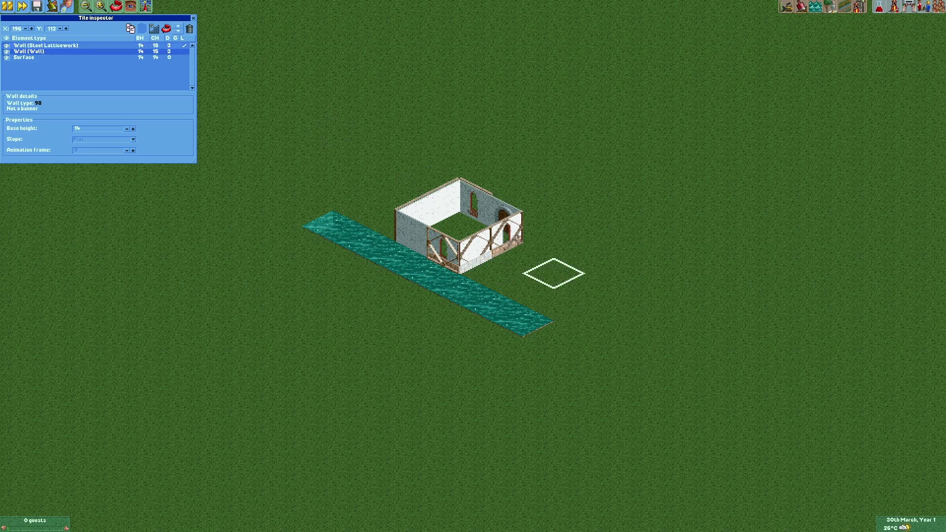
{"action": "left_click", "coordinate": [547, 267]}
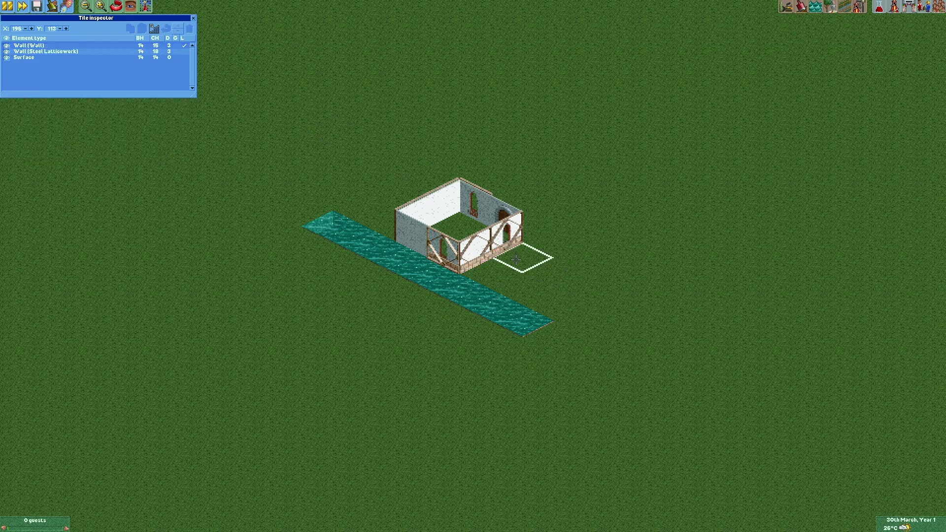
{"action": "left_click", "coordinate": [114, 45]}
{"action": "left_click", "coordinate": [179, 38]}
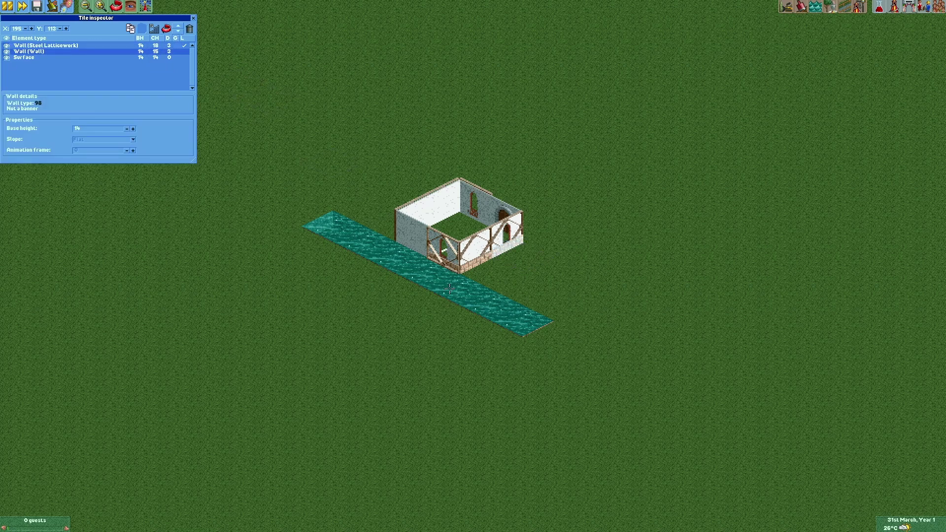
{"action": "key", "text": "Return"}
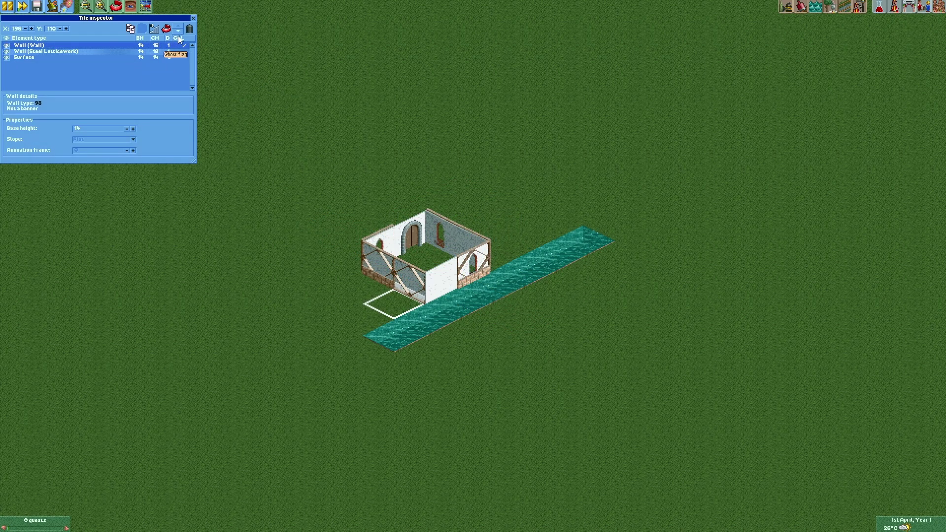
{"action": "left_click", "coordinate": [179, 32]}
{"action": "left_click", "coordinate": [194, 19]}
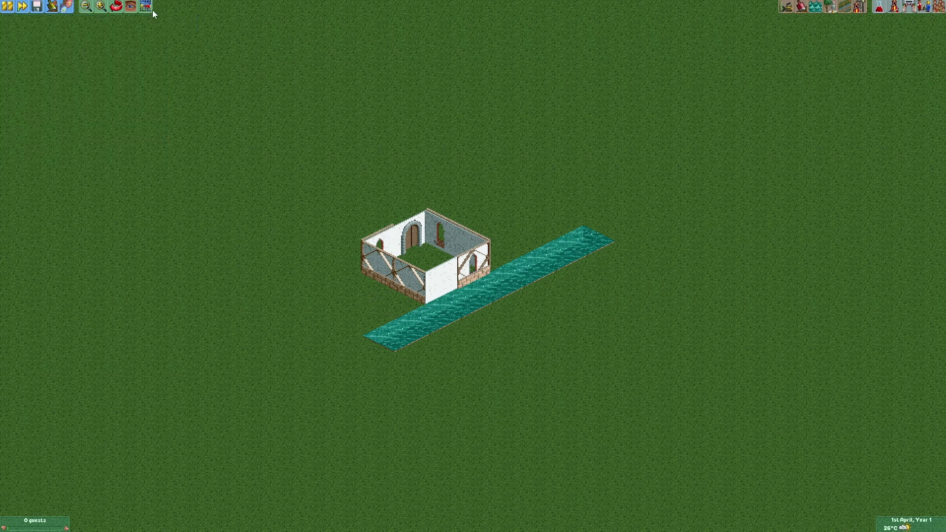
Open the scenery catalogue and toggle the see-through terrain view to check the walls.
{"action": "key", "text": "Return"}
{"action": "left_click", "coordinate": [909, 6]}
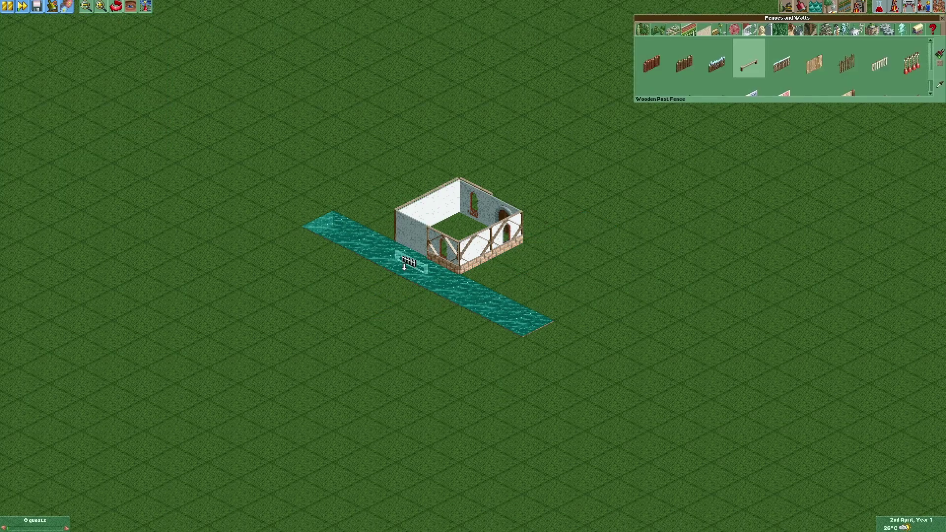
{"action": "key", "text": "1"}
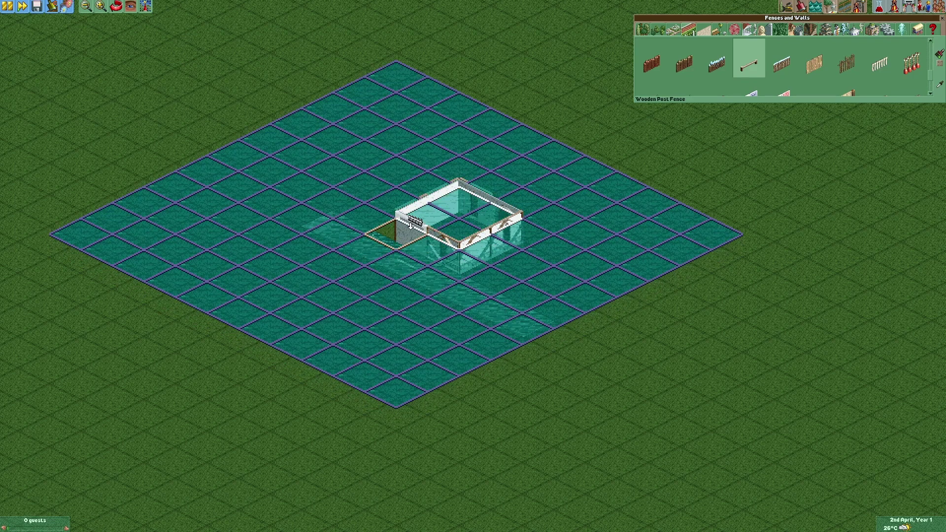
{"action": "key", "text": "1"}
{"action": "key", "text": "Return"}
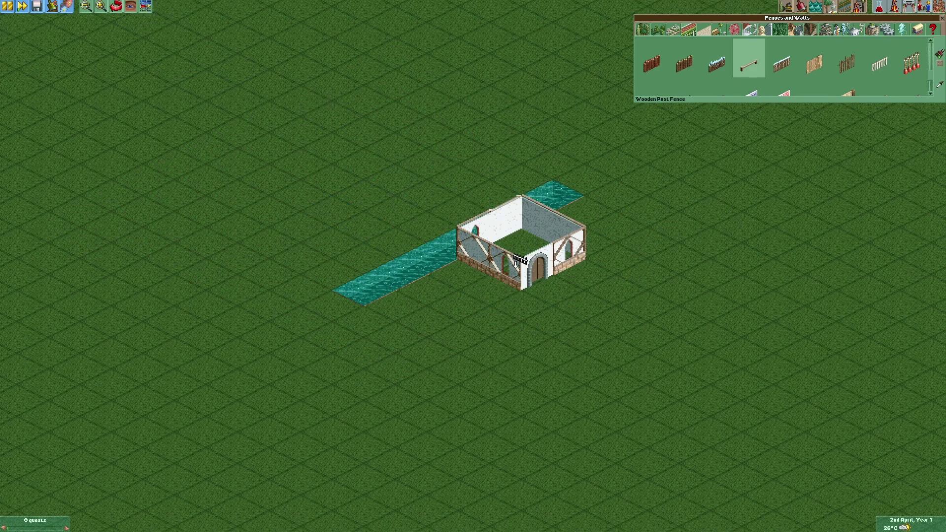
{"action": "key", "text": "1"}
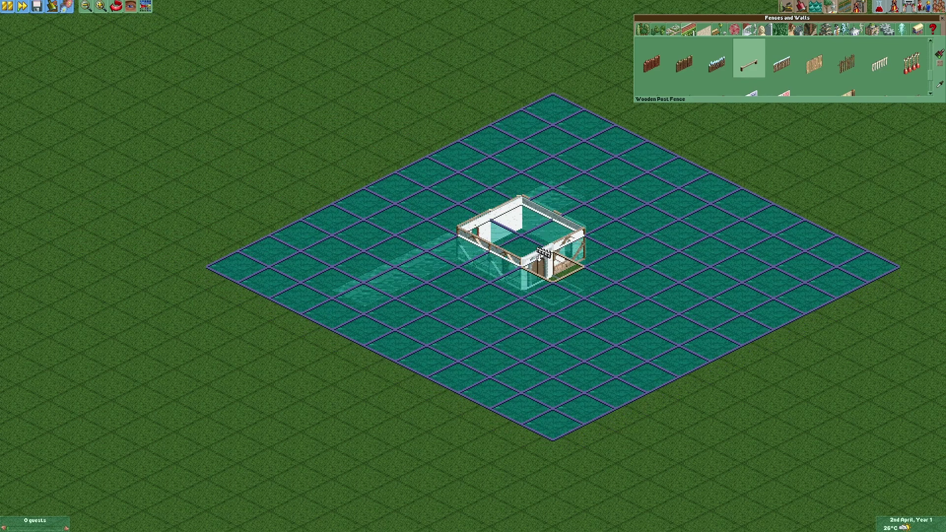
{"action": "key", "text": "1"}
Place two brown wooden Mine Theming roof pieces side by side on the building.
{"action": "key", "text": "Return"}
{"action": "left_click", "coordinate": [781, 30]}
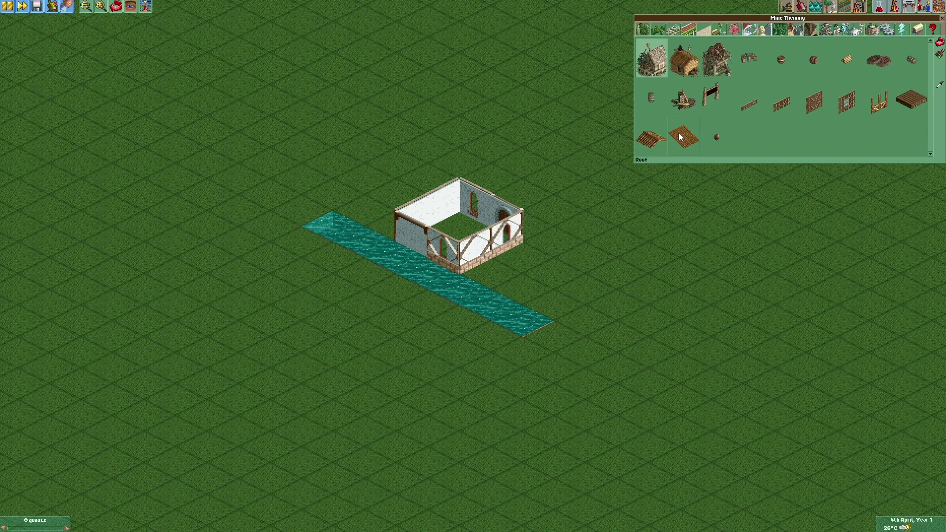
{"action": "left_click", "coordinate": [680, 136]}
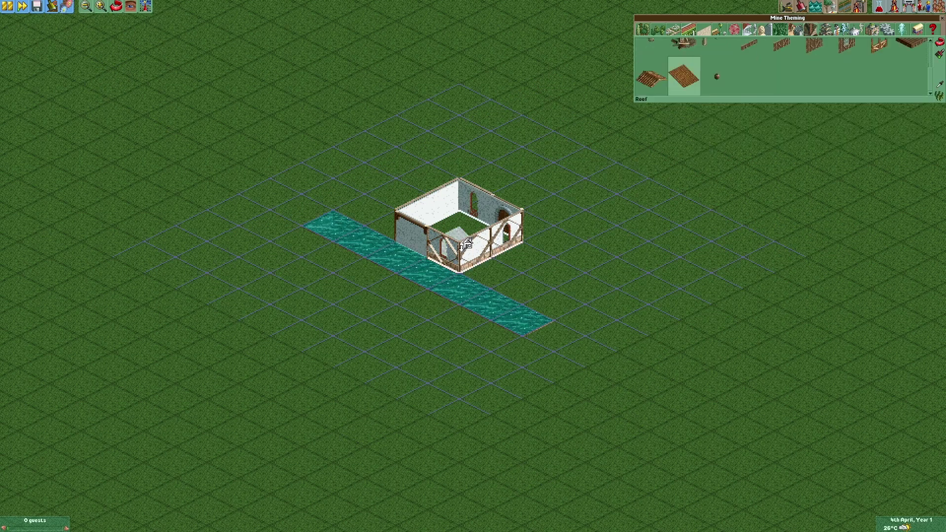
{"action": "key", "text": "1"}
{"action": "left_click", "coordinate": [461, 215]}
{"action": "left_click", "coordinate": [492, 198]}
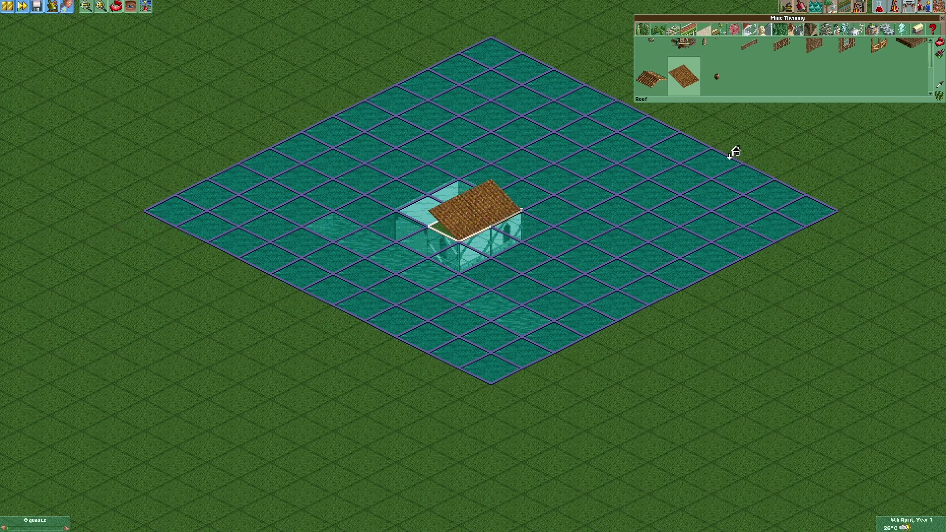
{"action": "key", "text": "1"}
Turn the roof piece the other way and place another on the building.
{"action": "left_click", "coordinate": [938, 44]}
{"action": "key", "text": "7"}
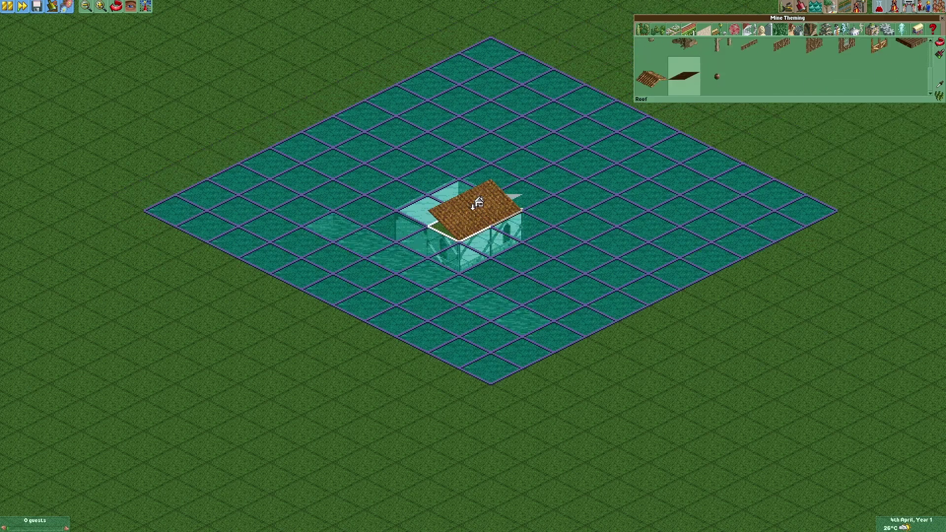
{"action": "left_click", "coordinate": [455, 183]}
{"action": "left_click", "coordinate": [717, 30]}
{"action": "mouse_move", "coordinate": [746, 67]}
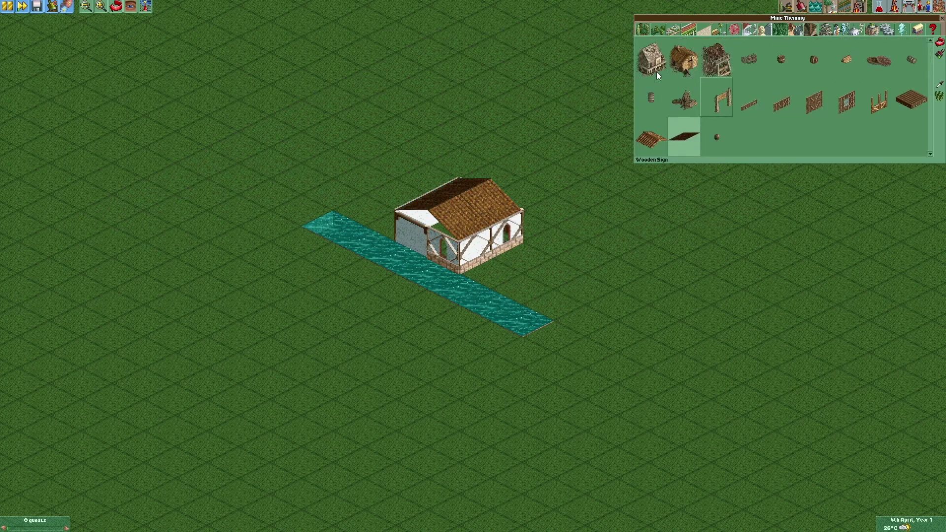
{"action": "left_click", "coordinate": [716, 61]}
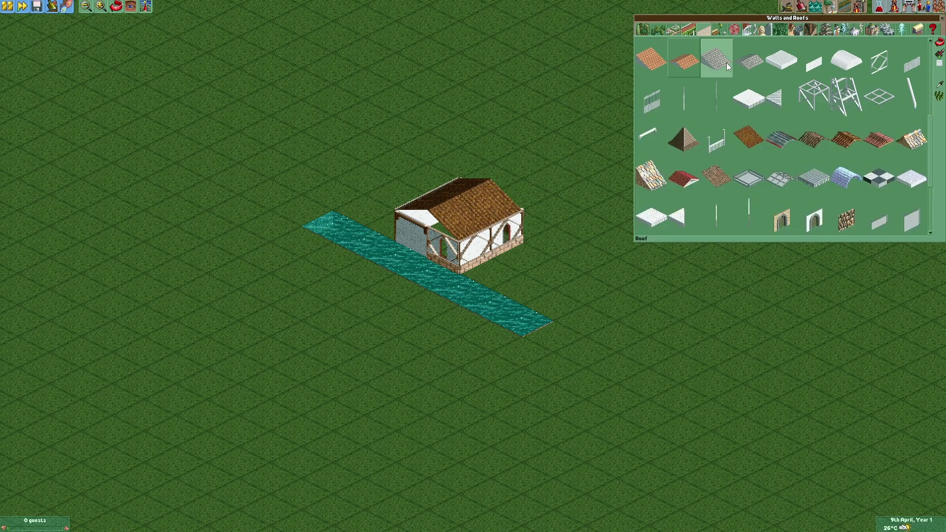
Place a roof piece over the house corner, then remove it with right-clicks.
{"action": "left_click", "coordinate": [466, 222]}
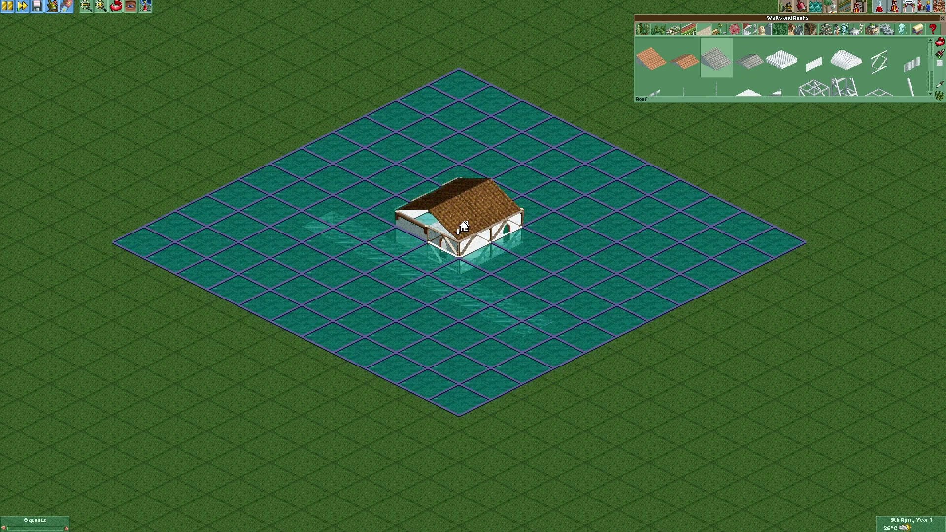
{"action": "right_click", "coordinate": [462, 222]}
{"action": "right_click", "coordinate": [460, 217]}
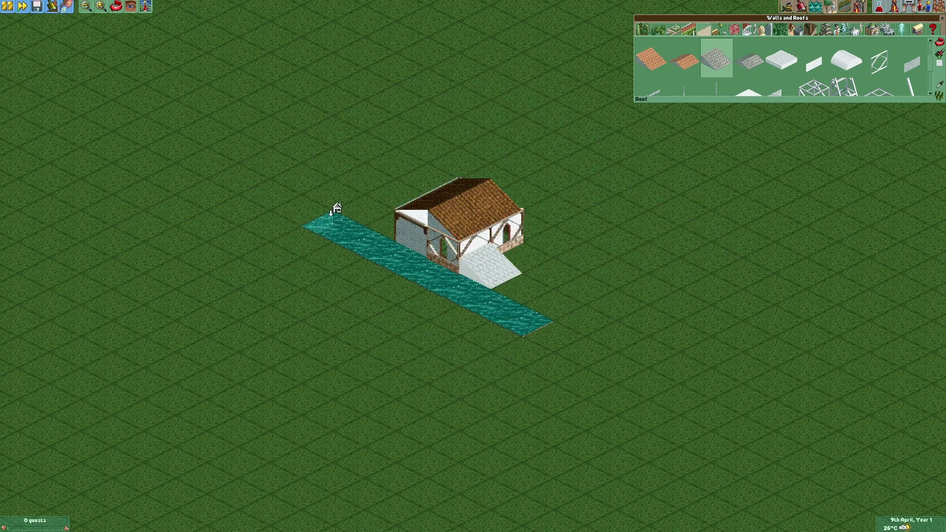
Place a different roof piece as the last piece completing the roof.
{"action": "left_click", "coordinate": [130, 6]}
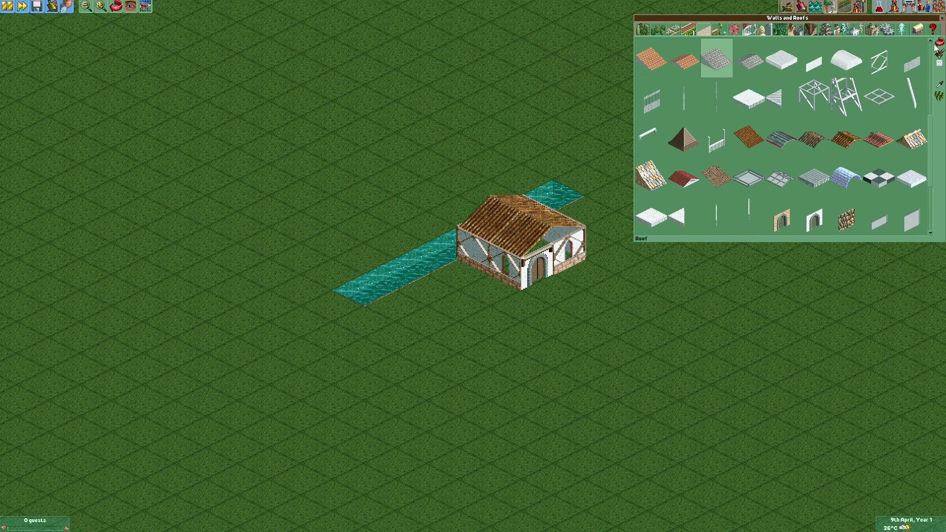
{"action": "left_click", "coordinate": [939, 46]}
{"action": "key", "text": "1"}
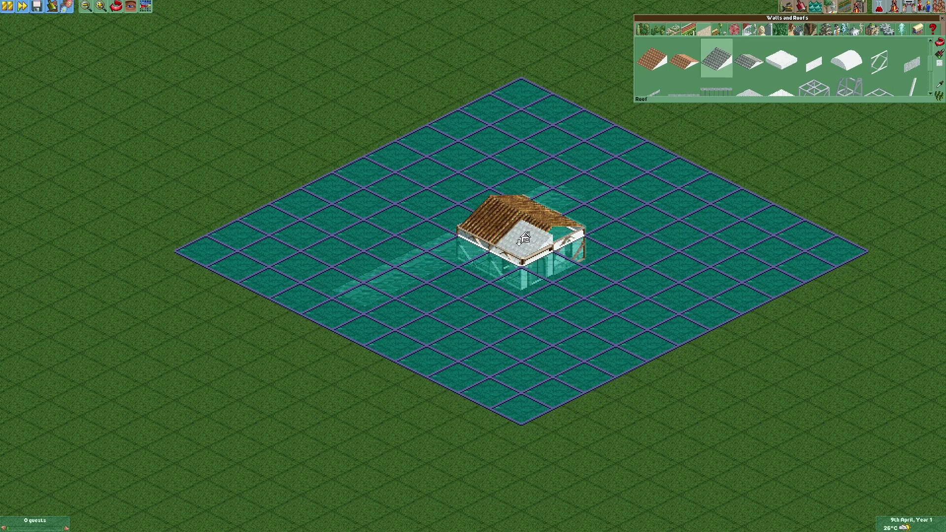
{"action": "left_click", "coordinate": [525, 237]}
{"action": "key", "text": "Return"}
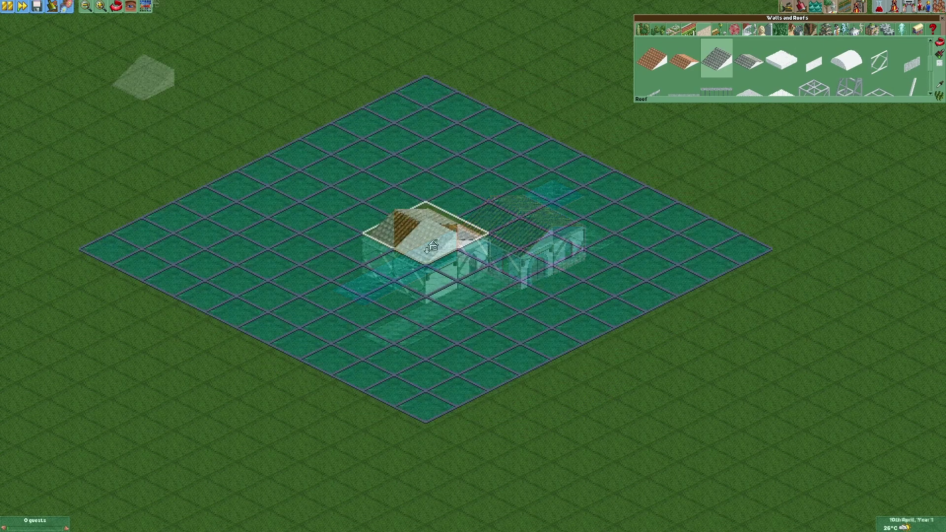
{"action": "key", "text": "1"}
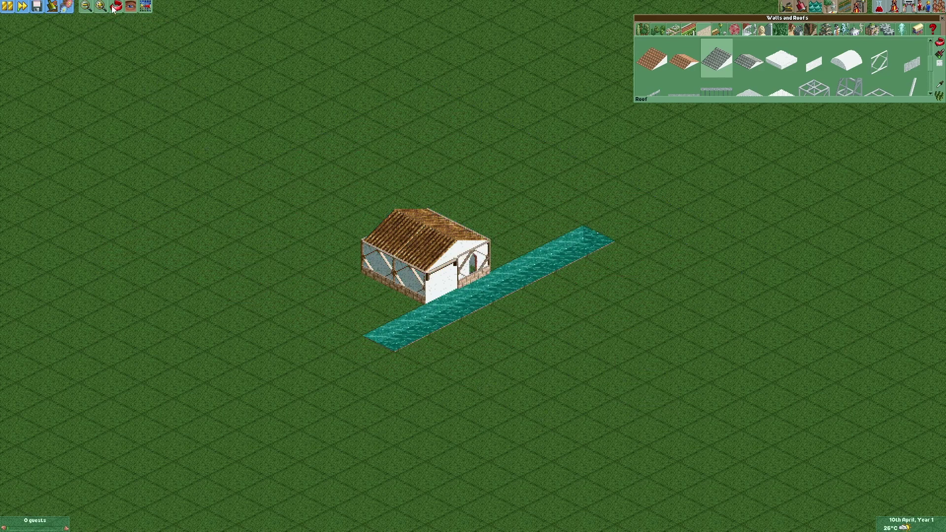
{"action": "left_click", "coordinate": [117, 6]}
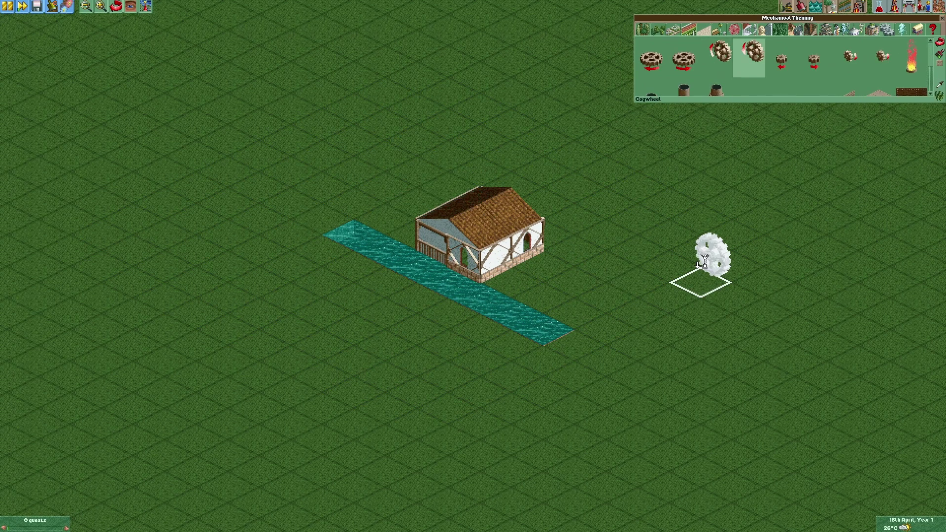
Place the Cogwheel in the canal against the mill's river-side wall.
{"action": "left_click", "coordinate": [426, 265]}
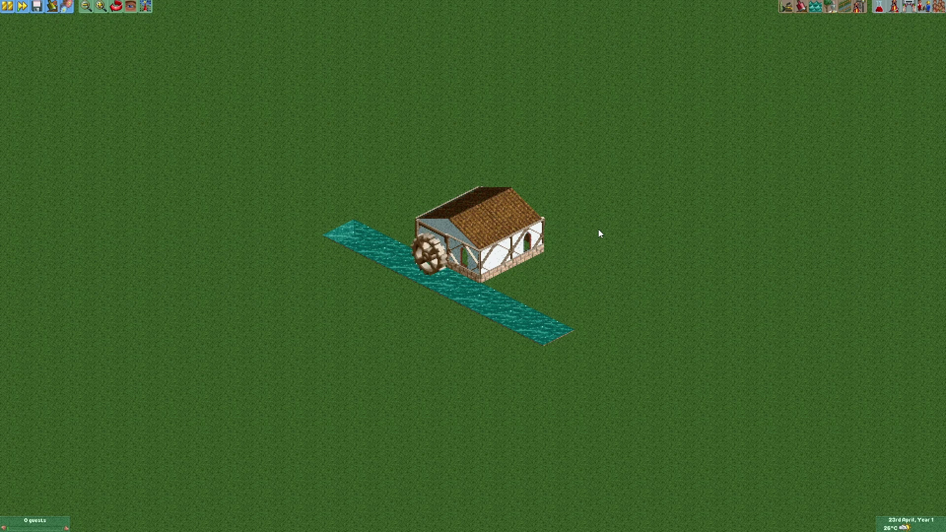
Switch to the Land tool to start raising the terrain upstream of the mill.
{"action": "left_click", "coordinate": [804, 9]}
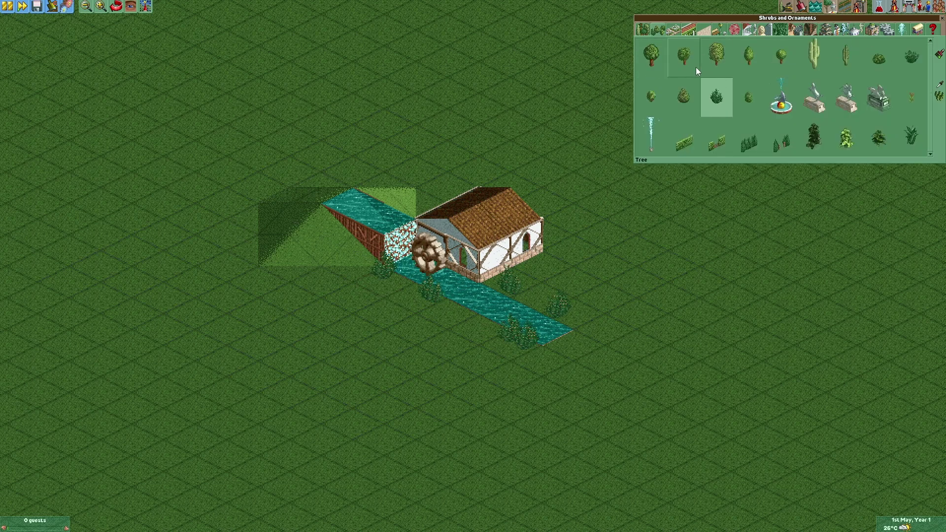
Plant a bush at the downstream end and shrubs along the upper stream.
{"action": "left_click", "coordinate": [568, 337]}
{"action": "scroll", "coordinate": [564, 328], "scroll_direction": "up", "scroll_amount": 1}
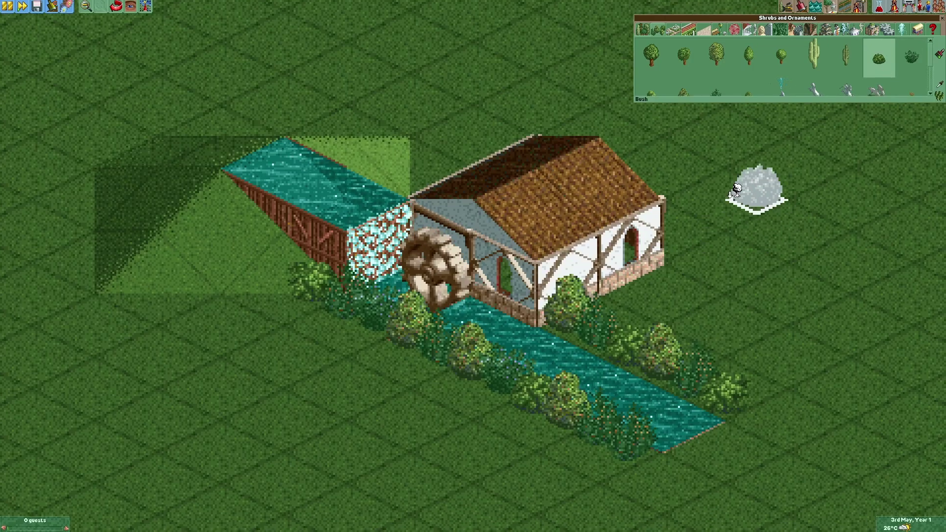
{"action": "left_click", "coordinate": [222, 186]}
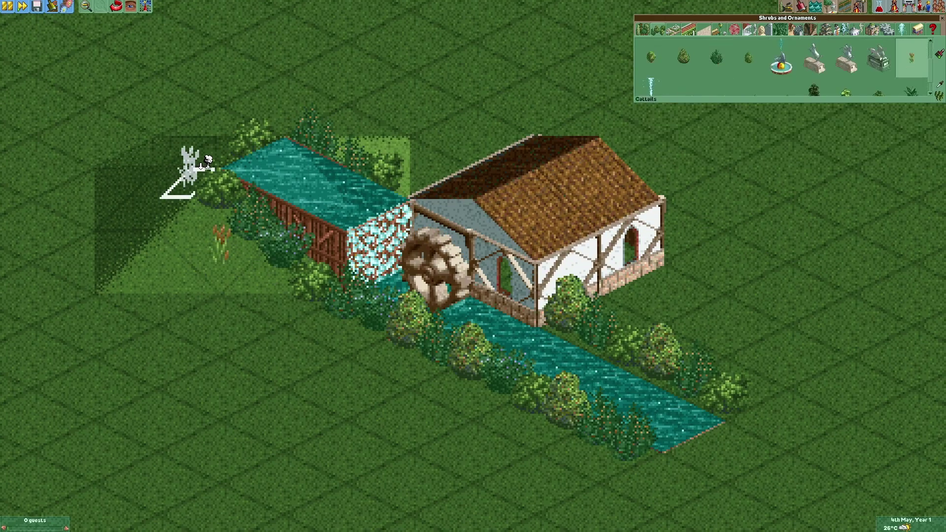